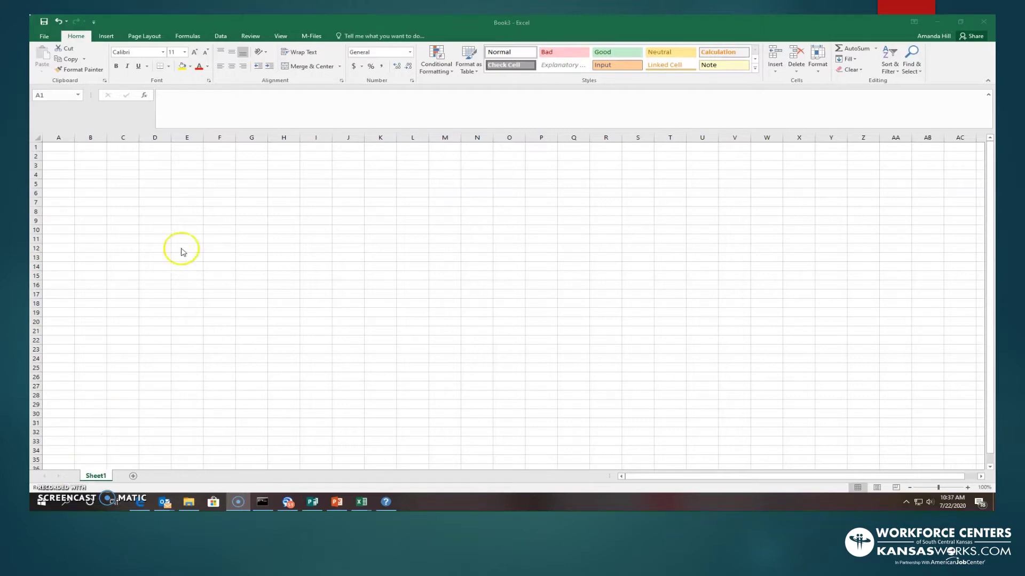
# Start importing external data from the text file Data Export Practice on the Desktop
pyautogui.click(219, 38)
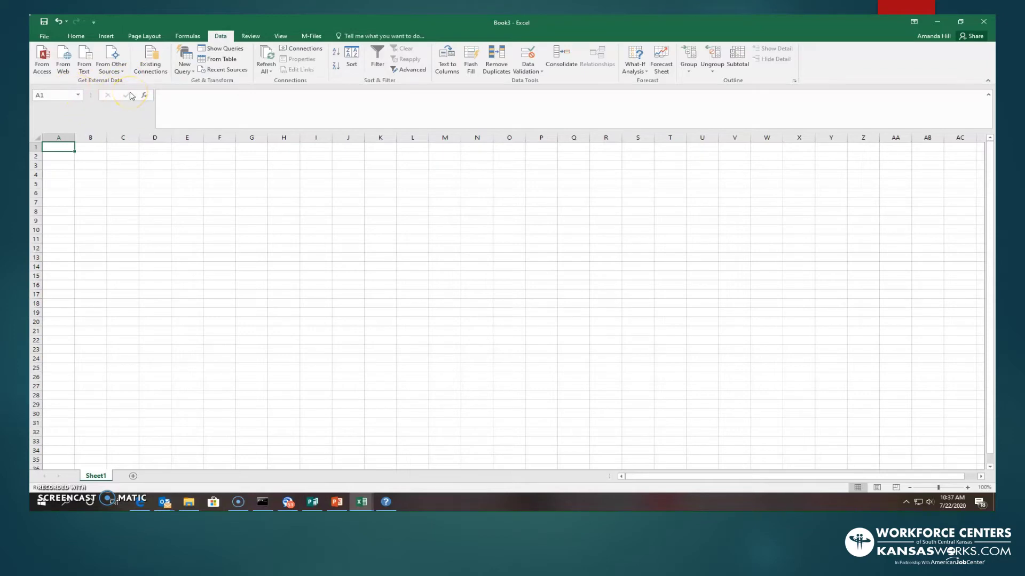
pyautogui.click(84, 67)
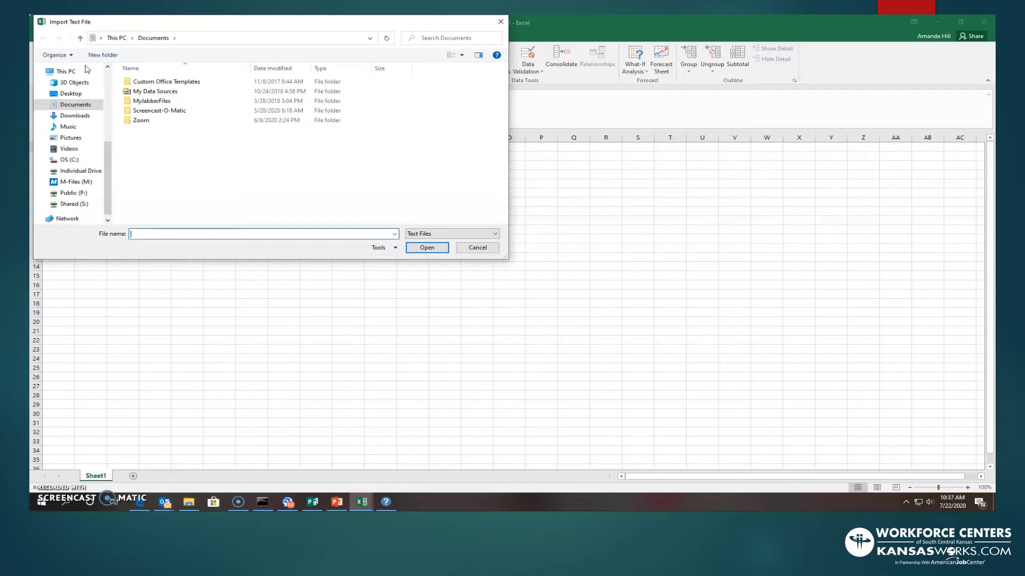
pyautogui.click(68, 95)
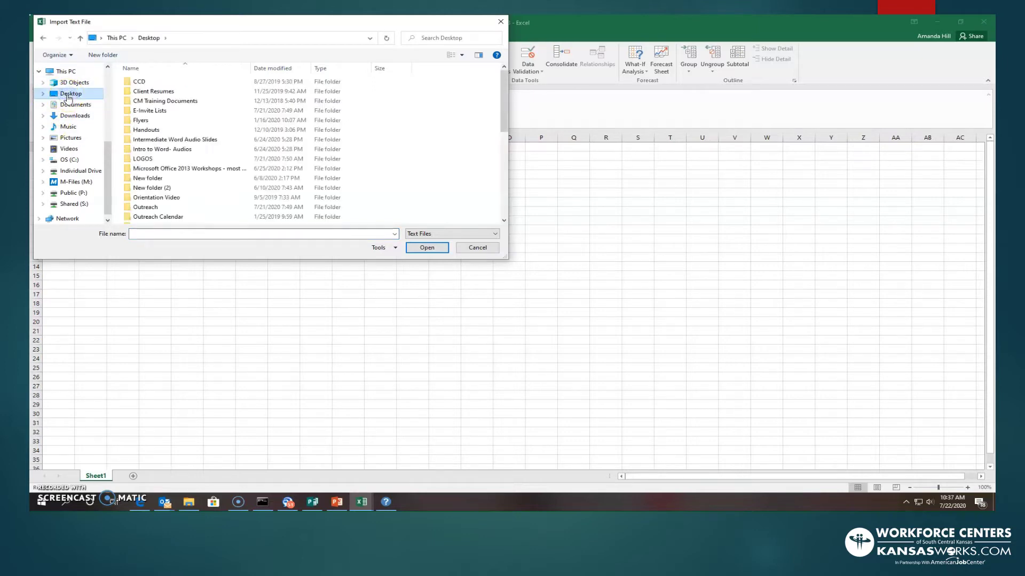
pyautogui.moveTo(504, 105); pyautogui.dragTo(506, 196)
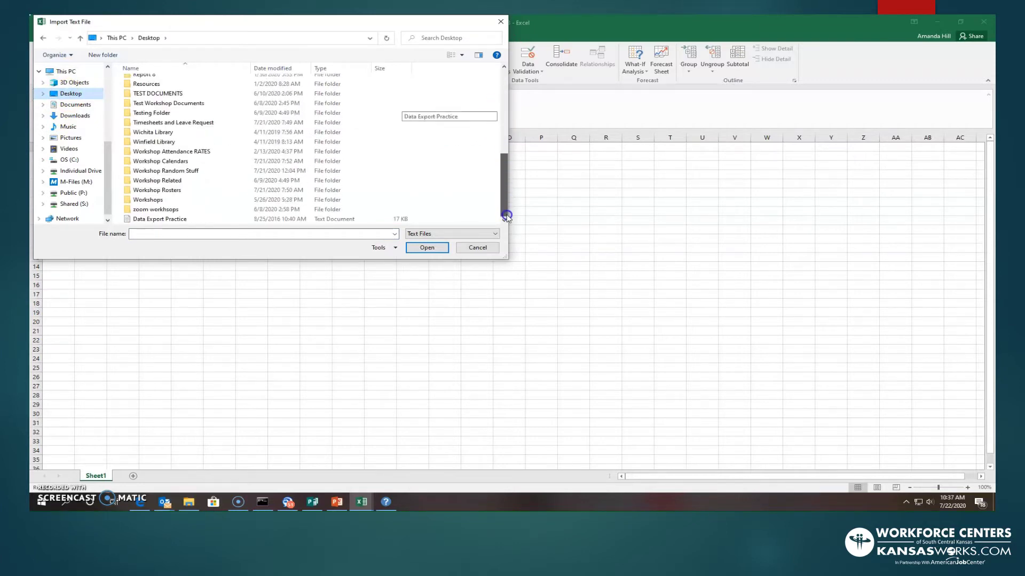
pyautogui.click(182, 220)
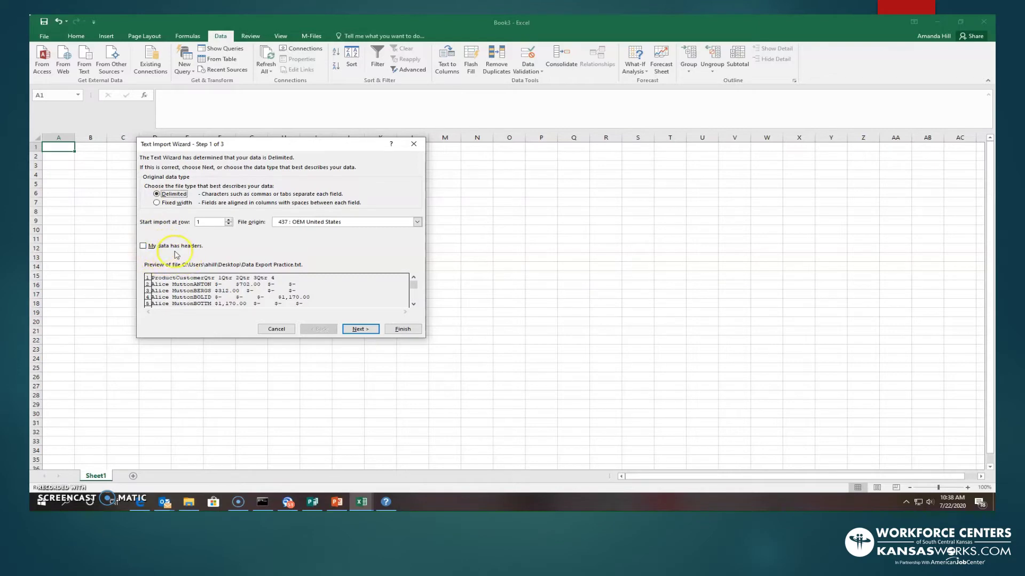
# Mark the delimited import data as having headers and keep Tab as the only delimiter
pyautogui.click(143, 246)
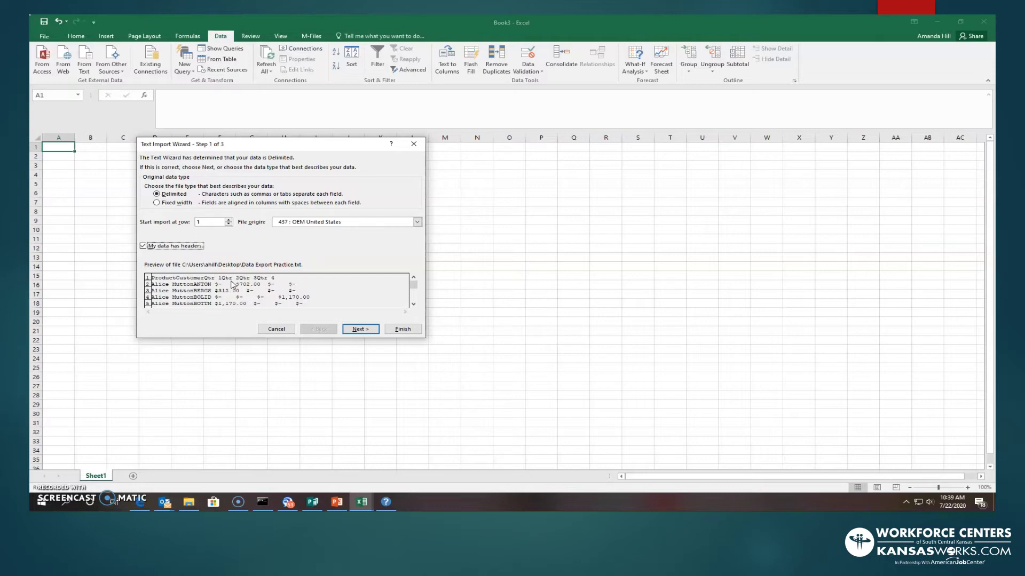
pyautogui.click(348, 329)
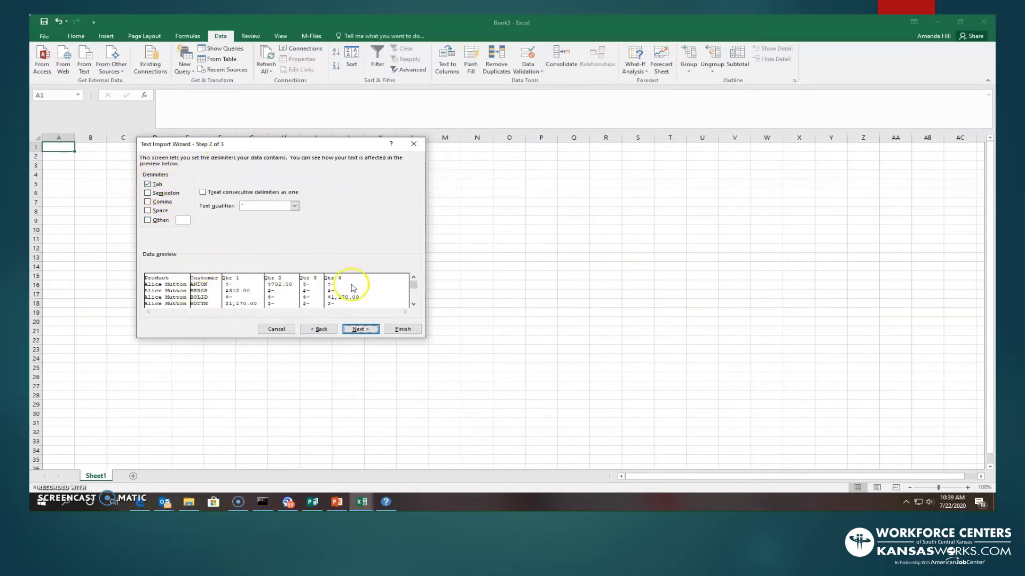
pyautogui.click(148, 184)
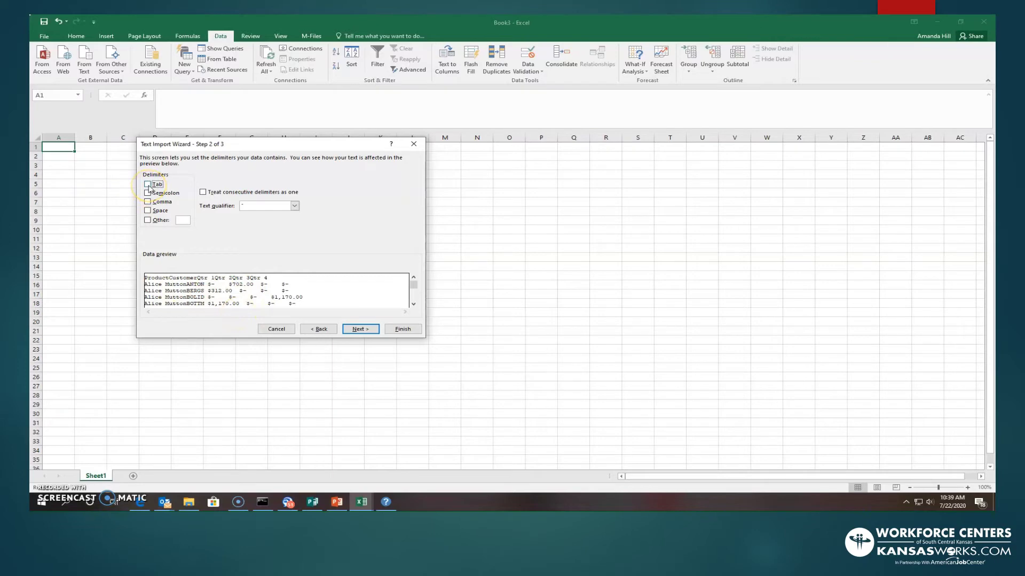
pyautogui.click(150, 186)
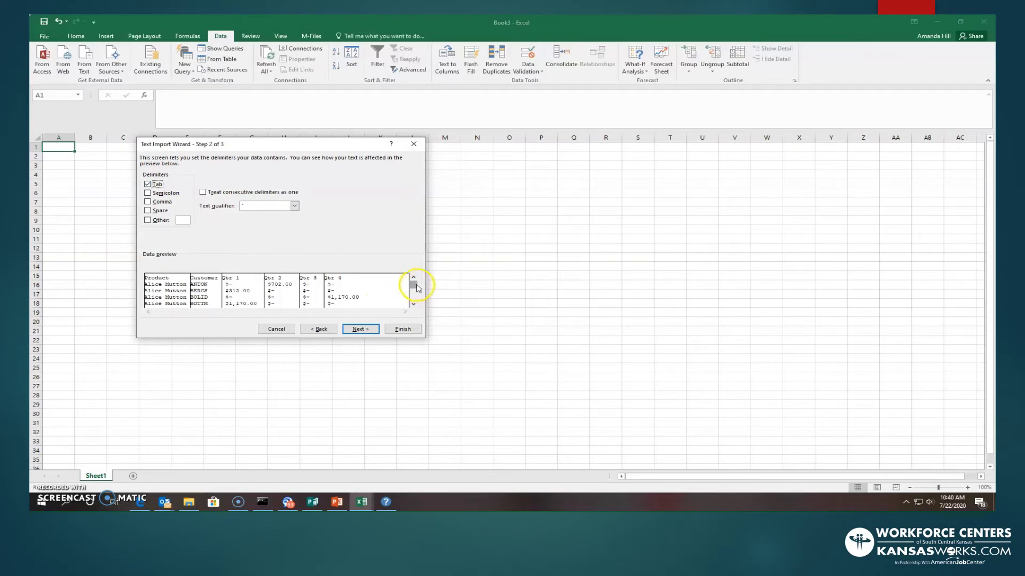
# Complete the text import with General column format, placing the data in the existing worksheet at cell A1
pyautogui.moveTo(417, 288); pyautogui.dragTo(419, 303)
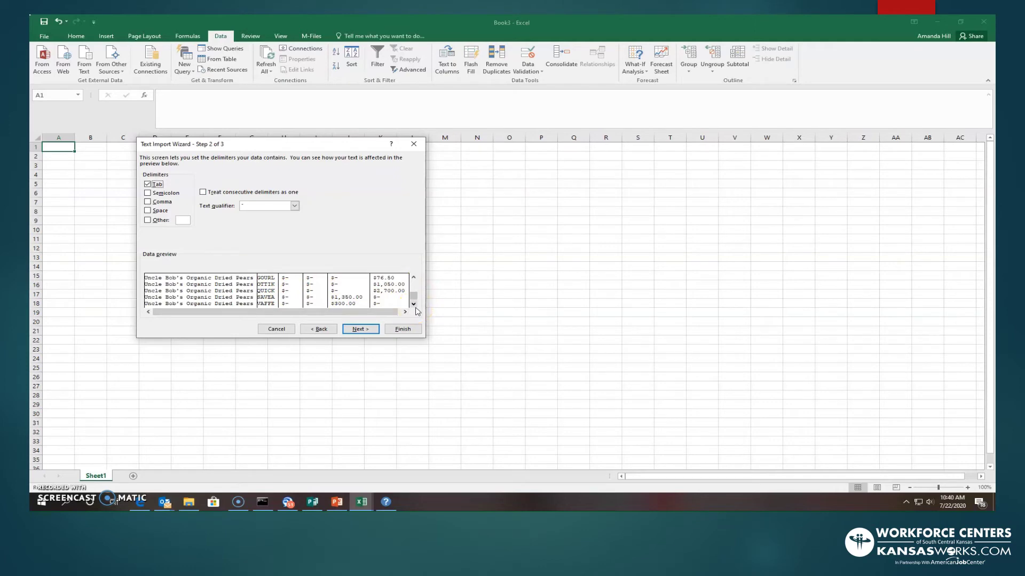
pyautogui.click(361, 330)
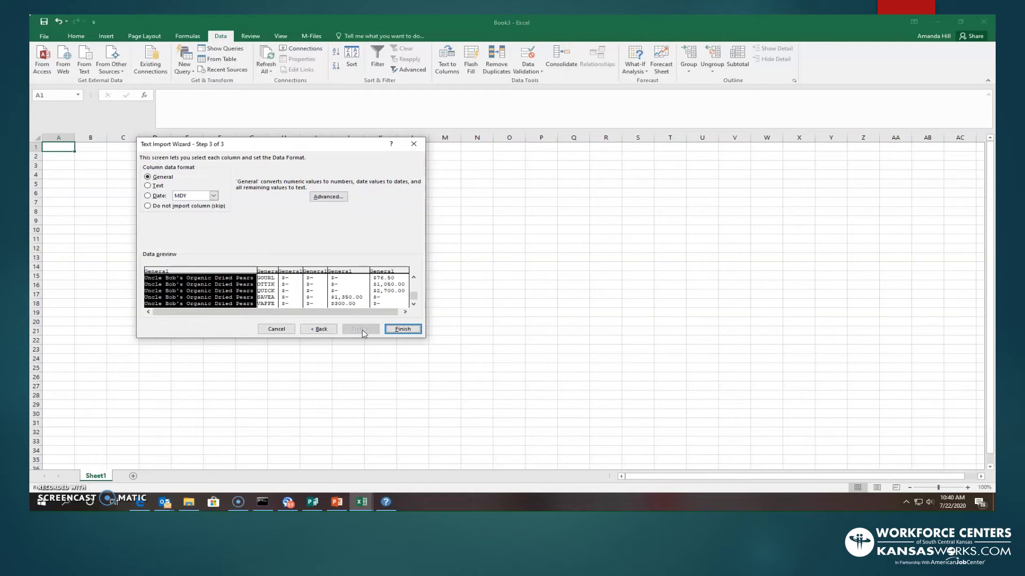
pyautogui.click(404, 328)
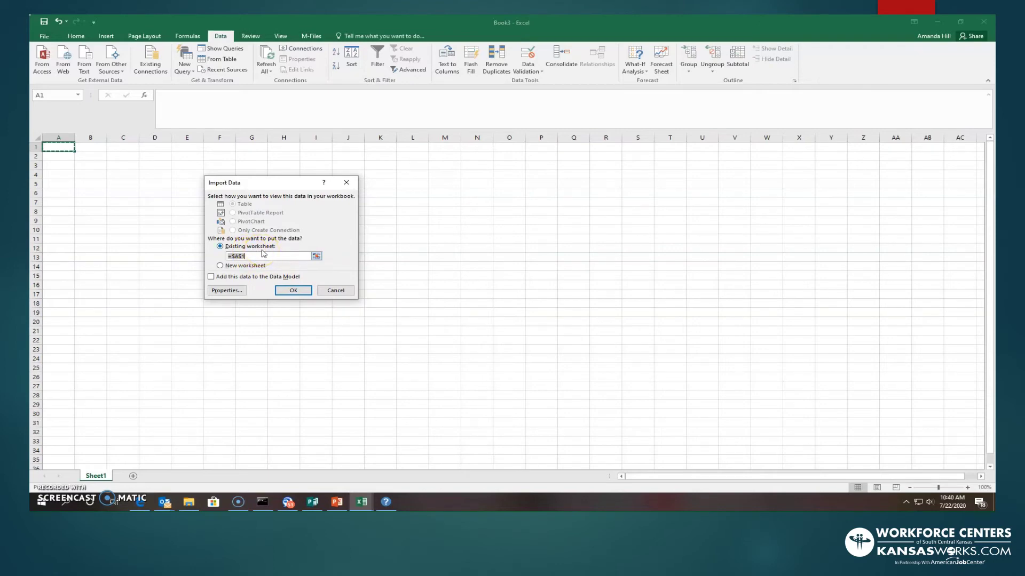
pyautogui.click(293, 290)
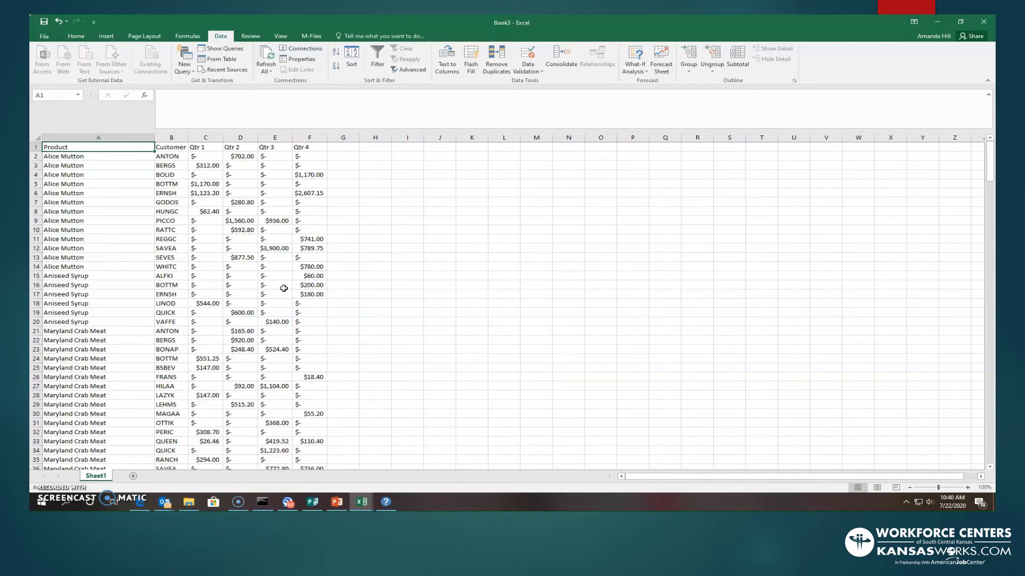
# Make the header row in A1:F1, from Product to Qtr 4, bold
pyautogui.click(99, 148)
pyautogui.click(182, 147)
pyautogui.click(300, 148)
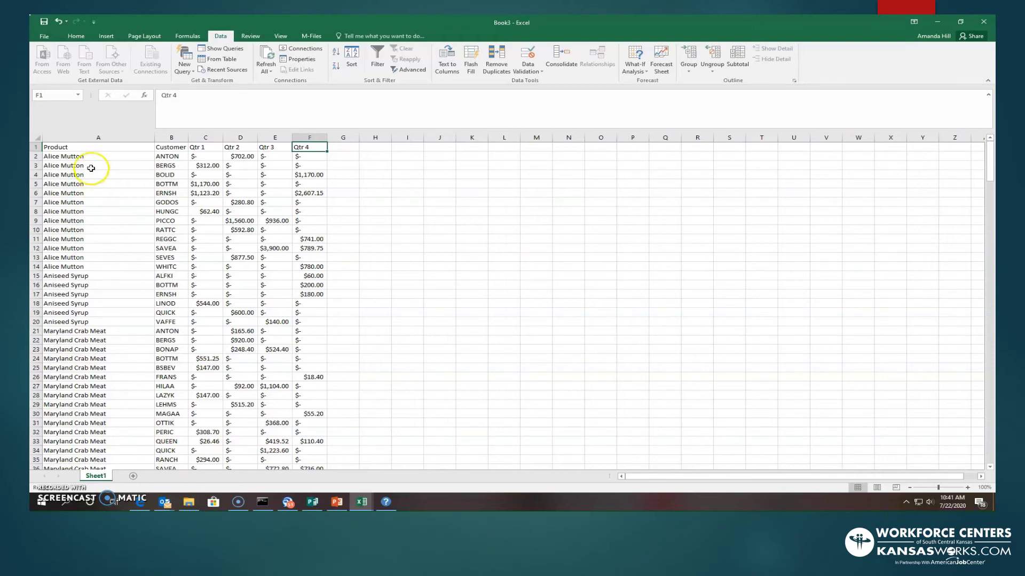
pyautogui.moveTo(79, 148); pyautogui.dragTo(309, 148)
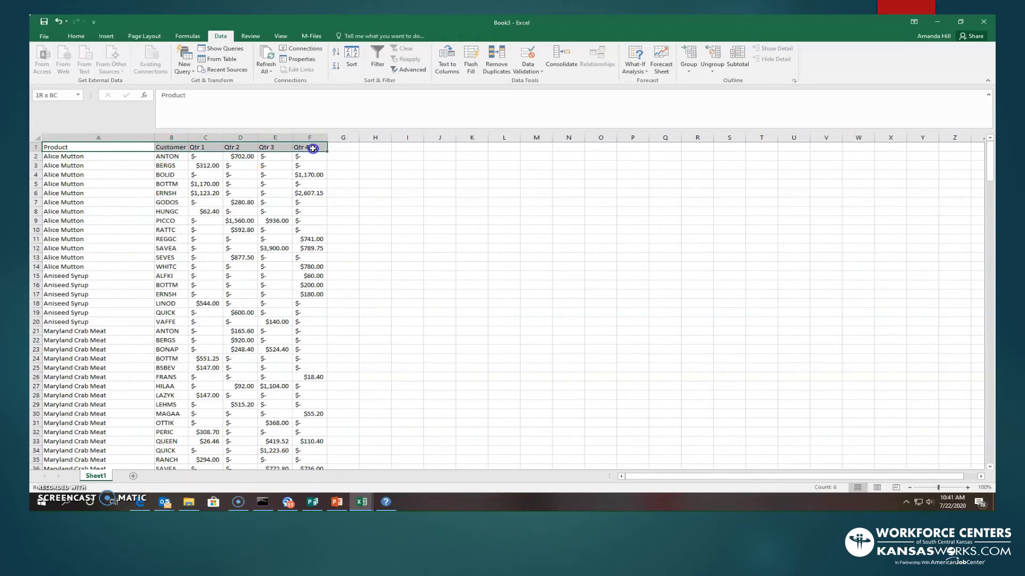
pyautogui.click(44, 35)
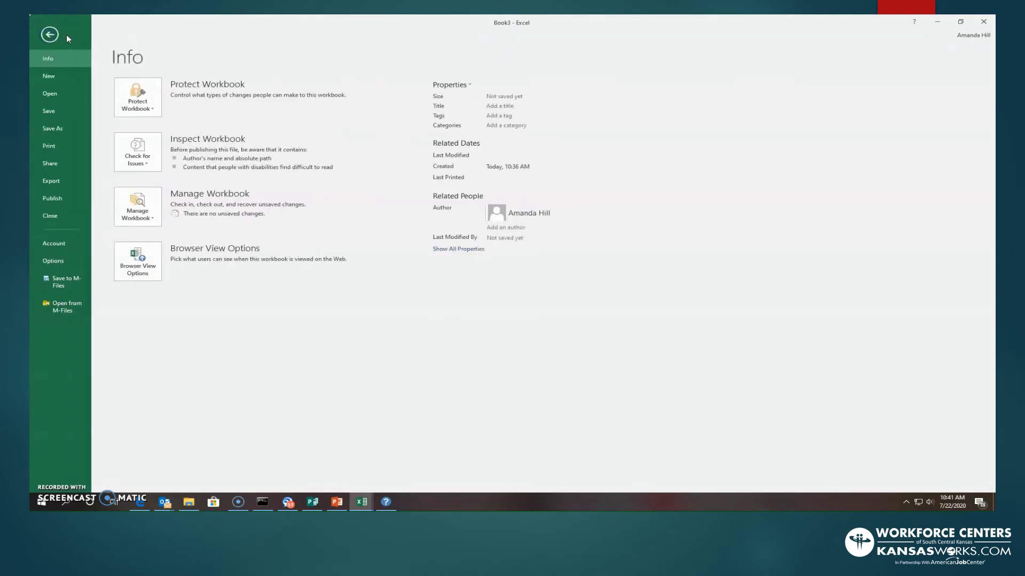
pyautogui.click(48, 33)
pyautogui.click(73, 36)
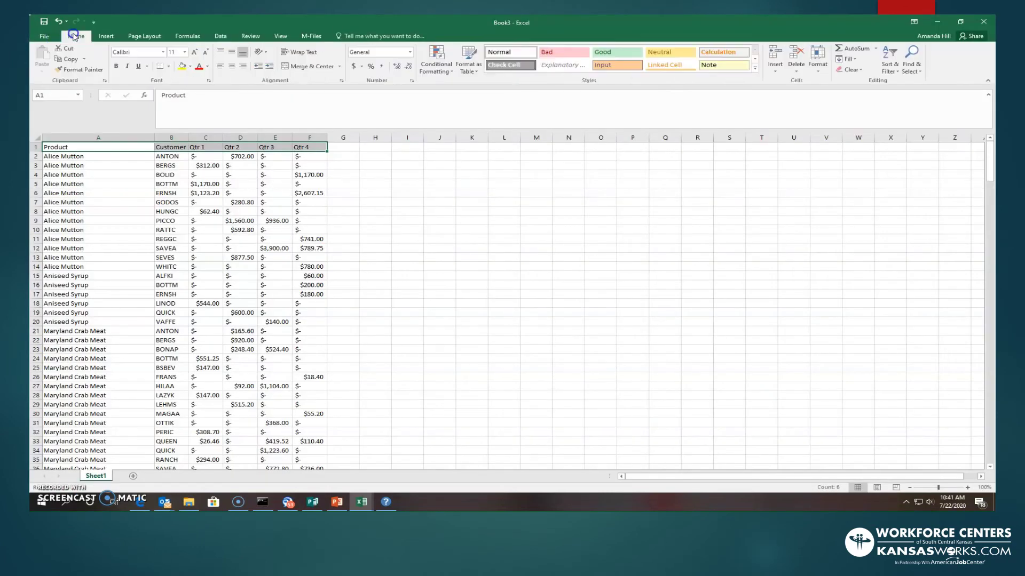
pyautogui.click(116, 66)
pyautogui.click(366, 205)
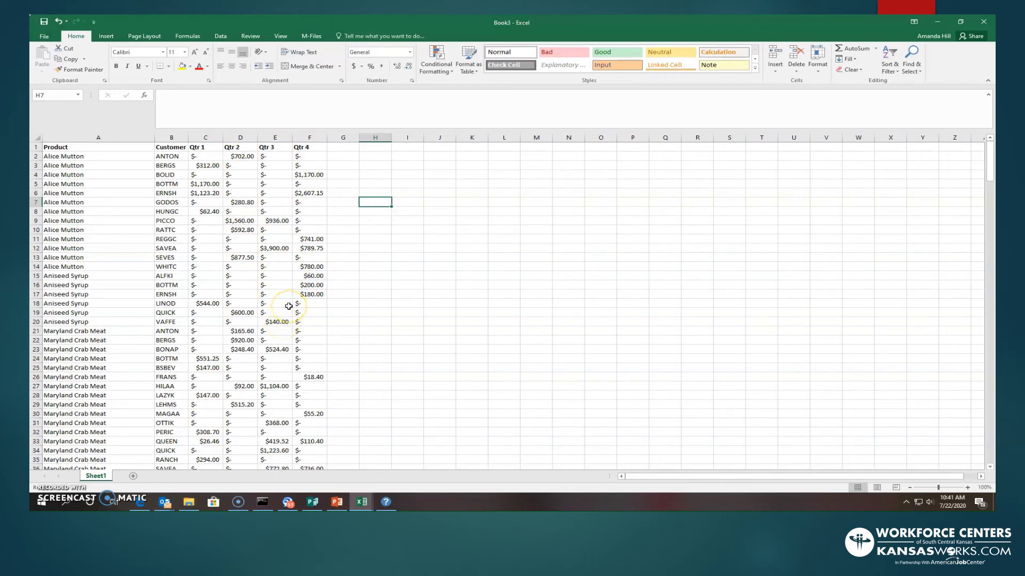
# Format all quarterly amounts in C2:F278 as Currency
pyautogui.scroll(-4, 287, 307)
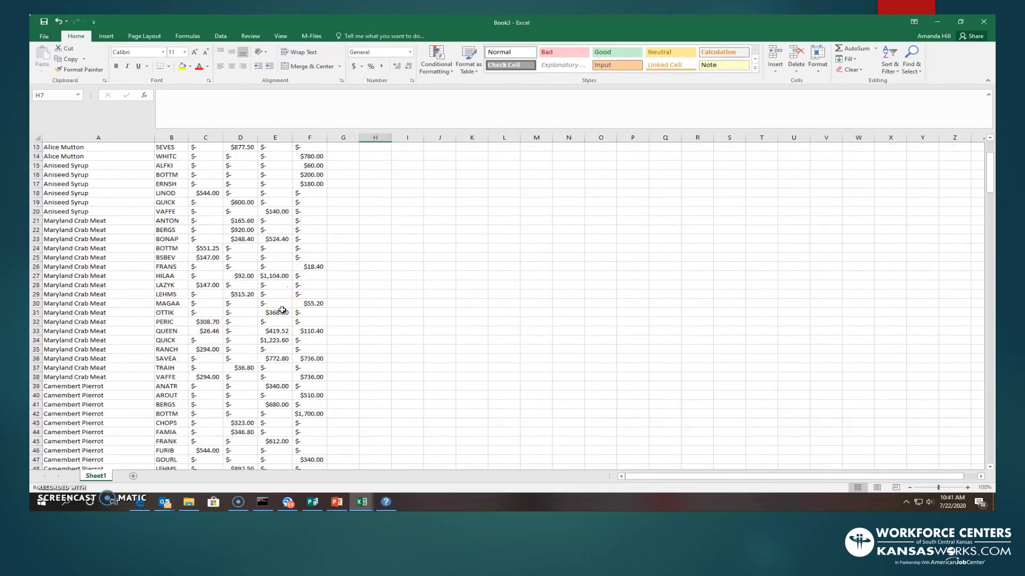
pyautogui.scroll(-10, 282, 311)
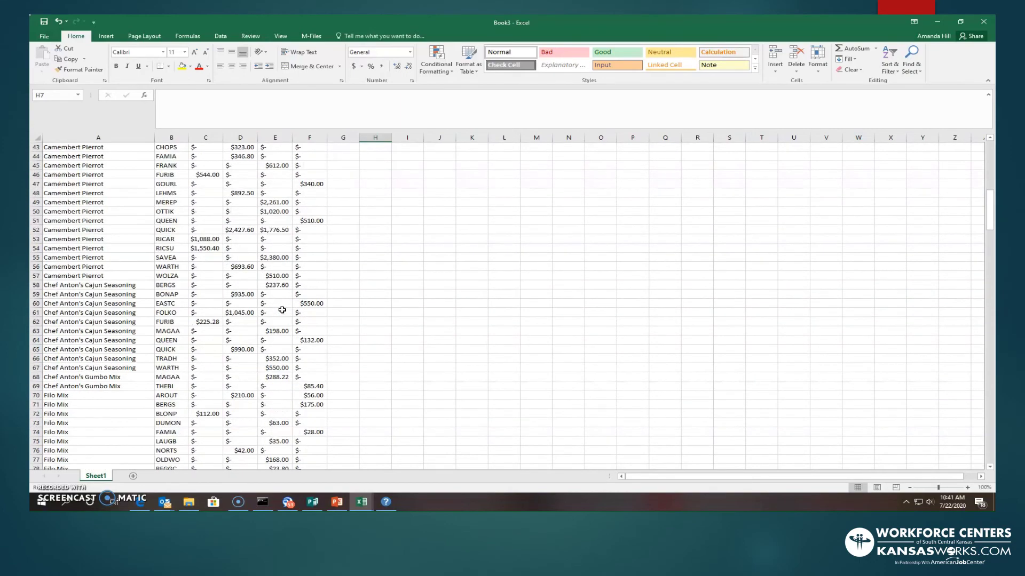
pyautogui.scroll(-14, 282, 310)
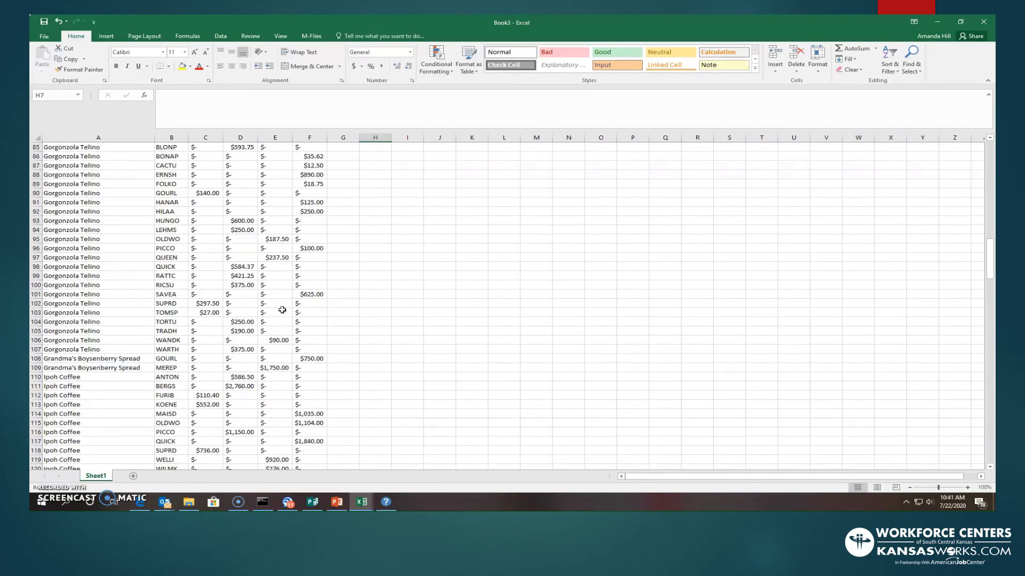
pyautogui.scroll(-20, 282, 310)
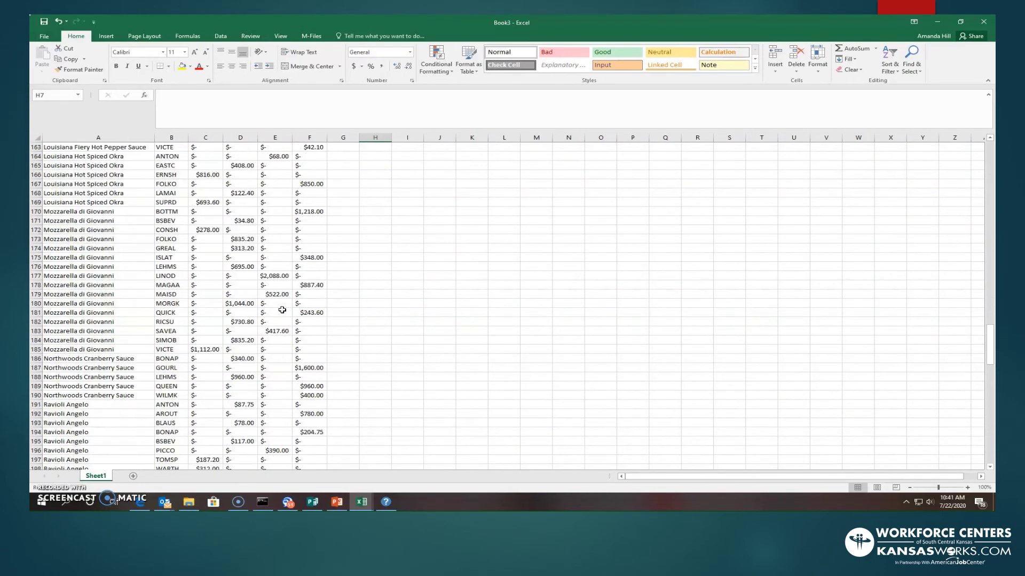
pyautogui.scroll(-20, 282, 310)
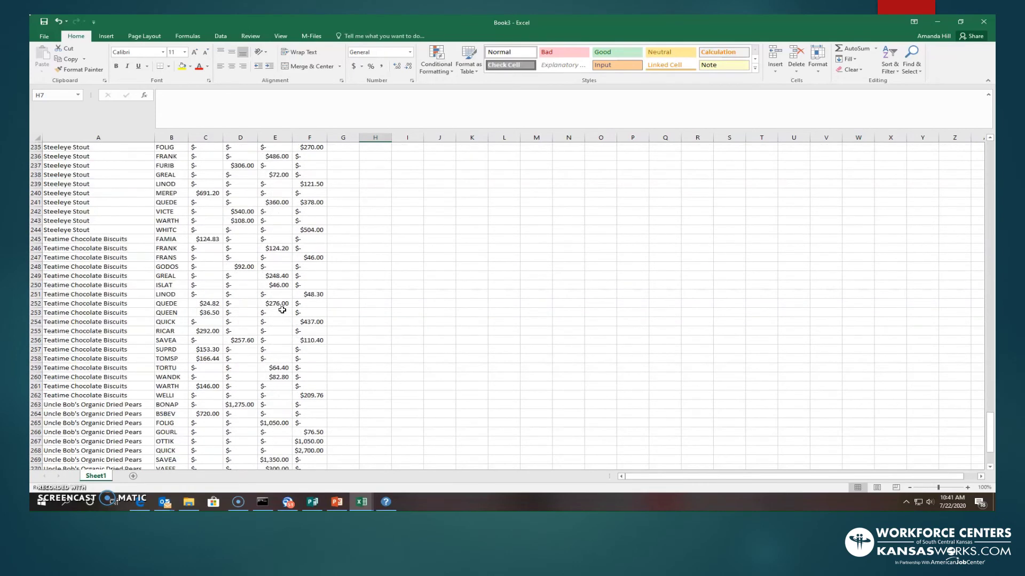
pyautogui.scroll(-5, 282, 310)
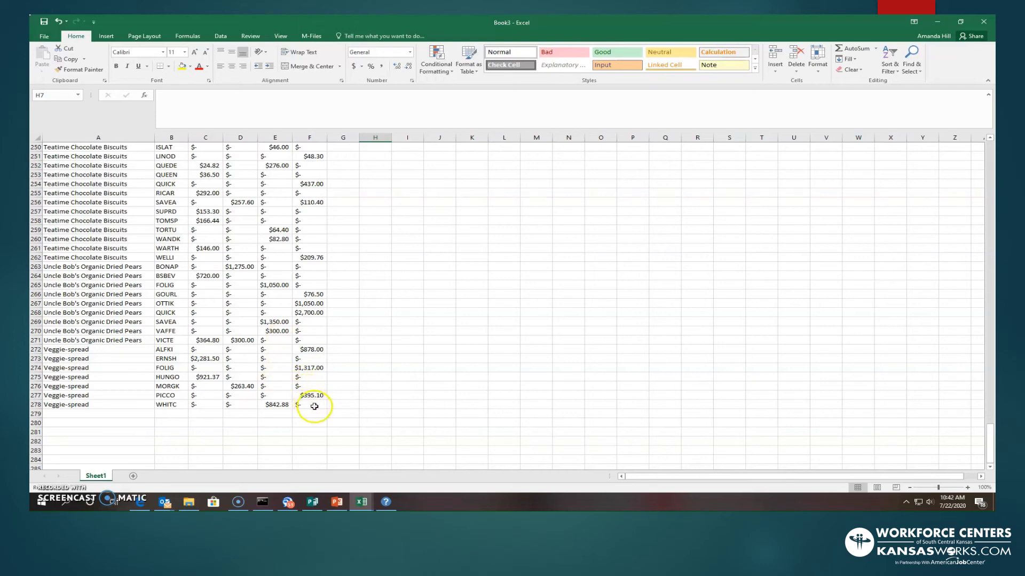
pyautogui.moveTo(315, 405); pyautogui.dragTo(204, 128)
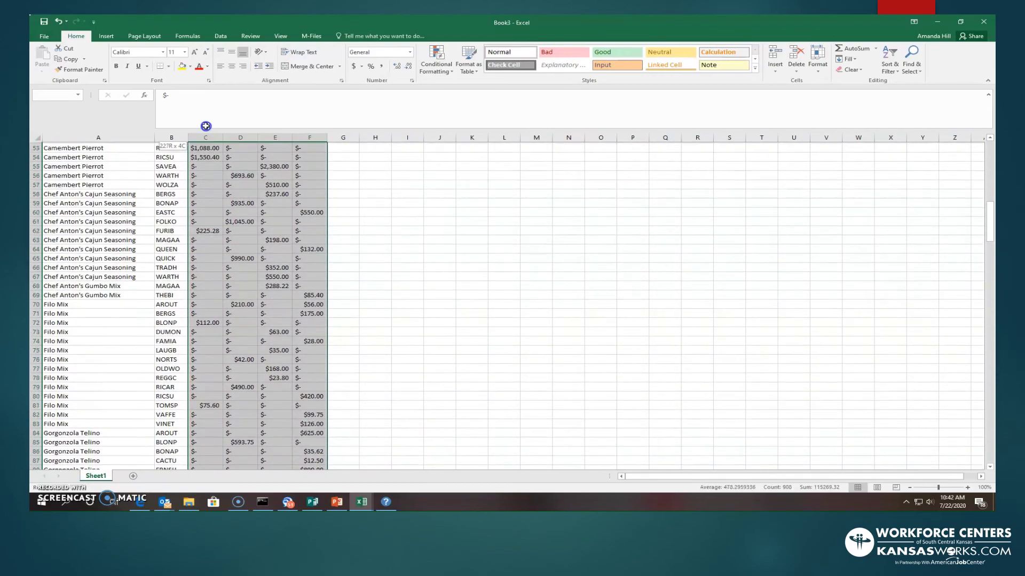
pyautogui.moveTo(205, 126); pyautogui.dragTo(200, 155)
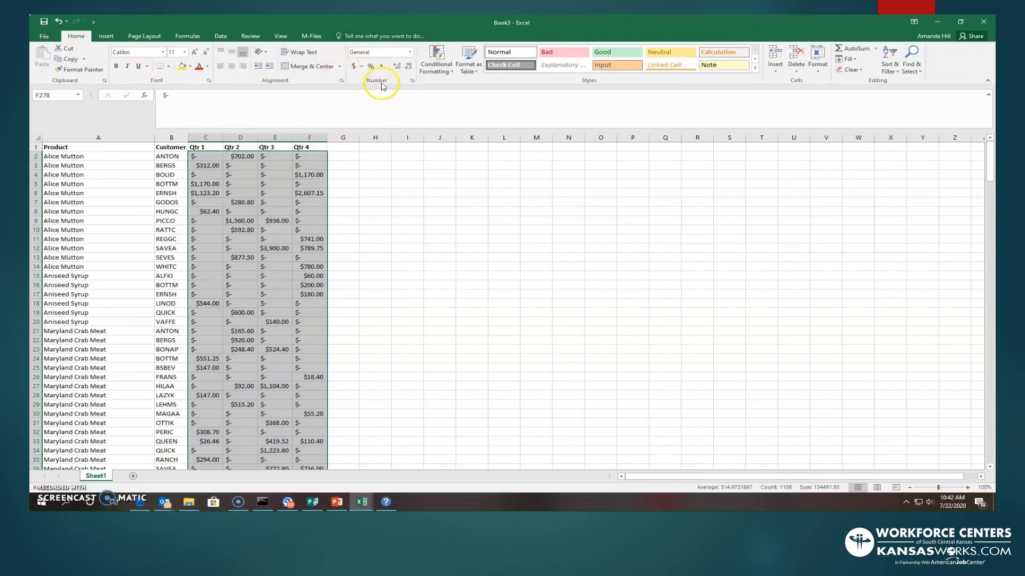
pyautogui.click(410, 52)
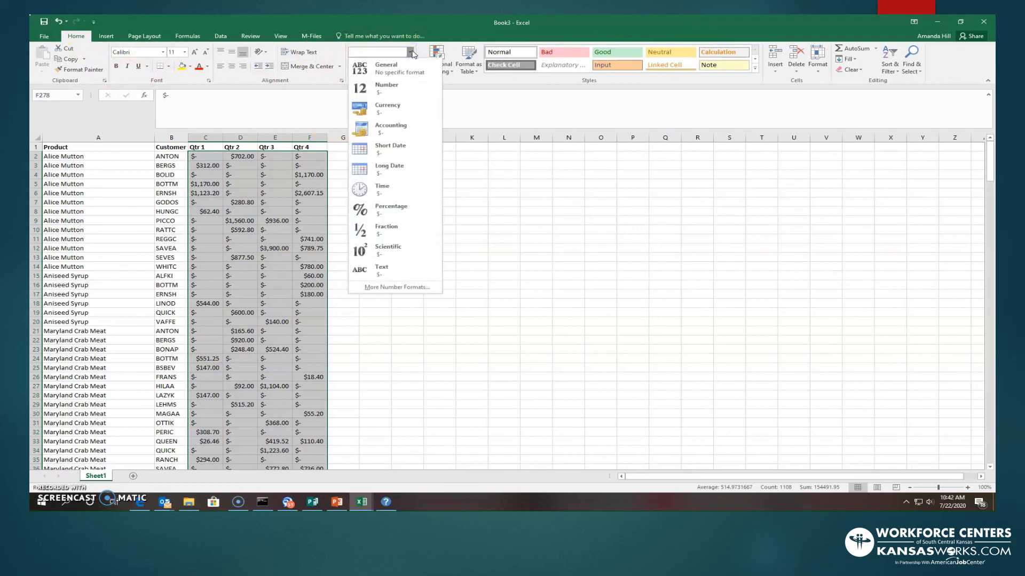
pyautogui.click(399, 115)
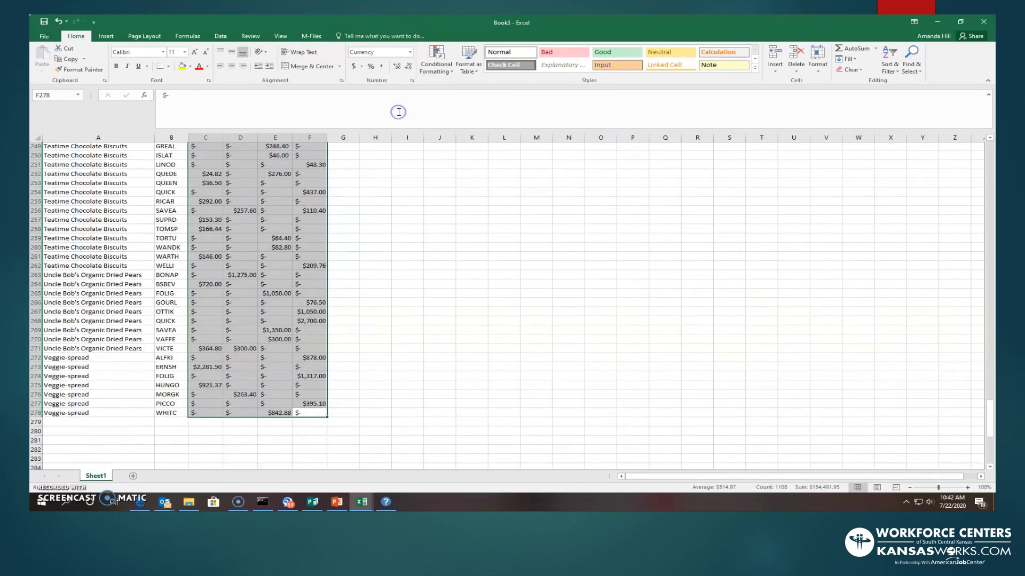
# Check the number format of cell F278 and review the quarterly amounts from the last row up to the headers
pyautogui.click(348, 284)
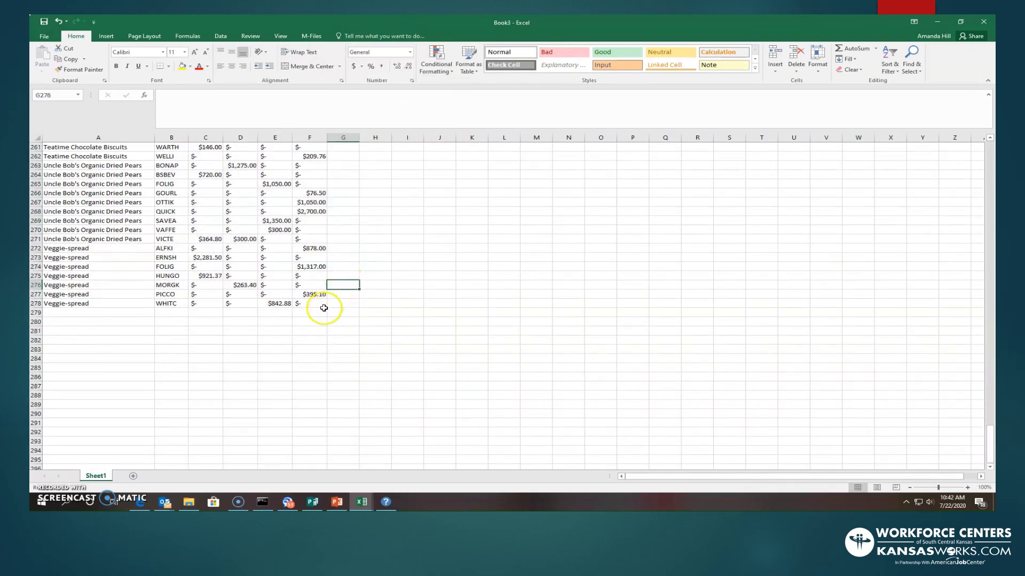
pyautogui.click(322, 304)
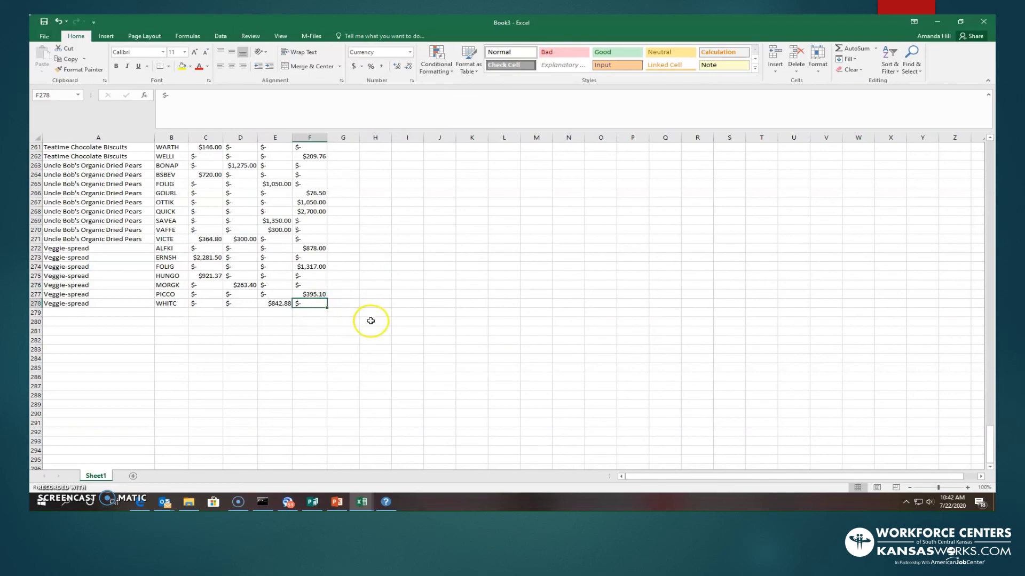
pyautogui.scroll(15, 366, 347)
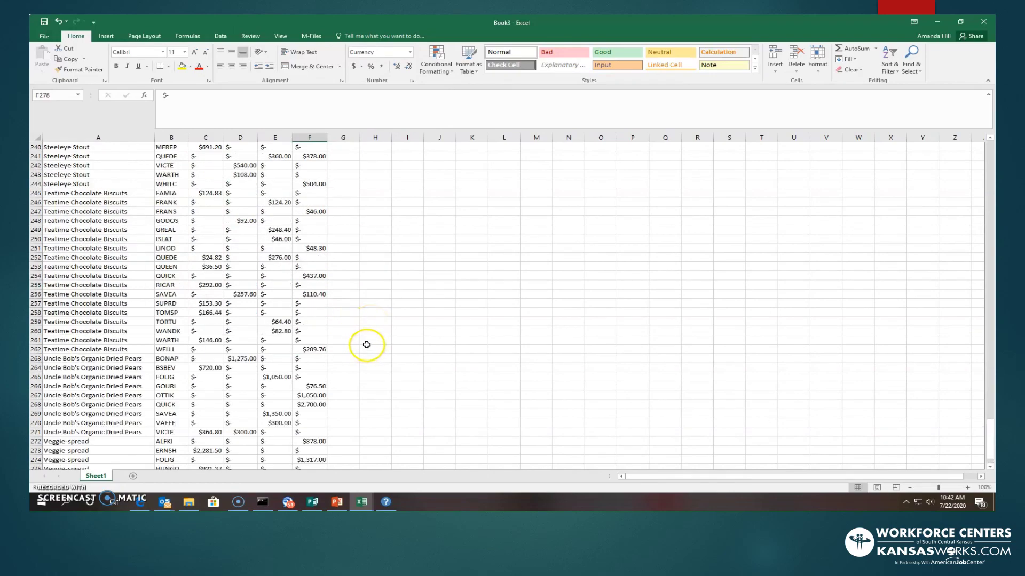
pyautogui.scroll(20, 356, 334)
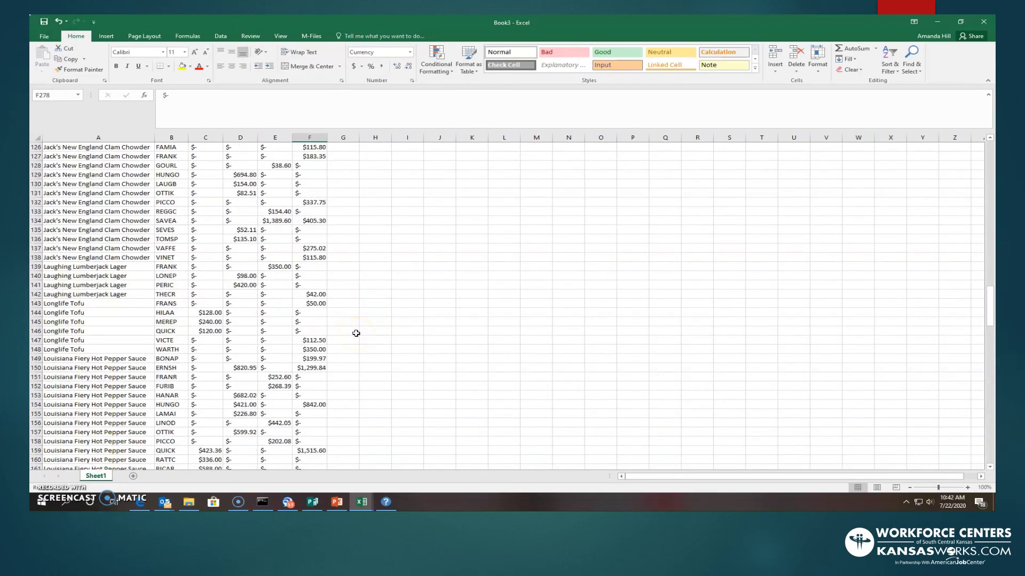
pyautogui.scroll(20, 356, 333)
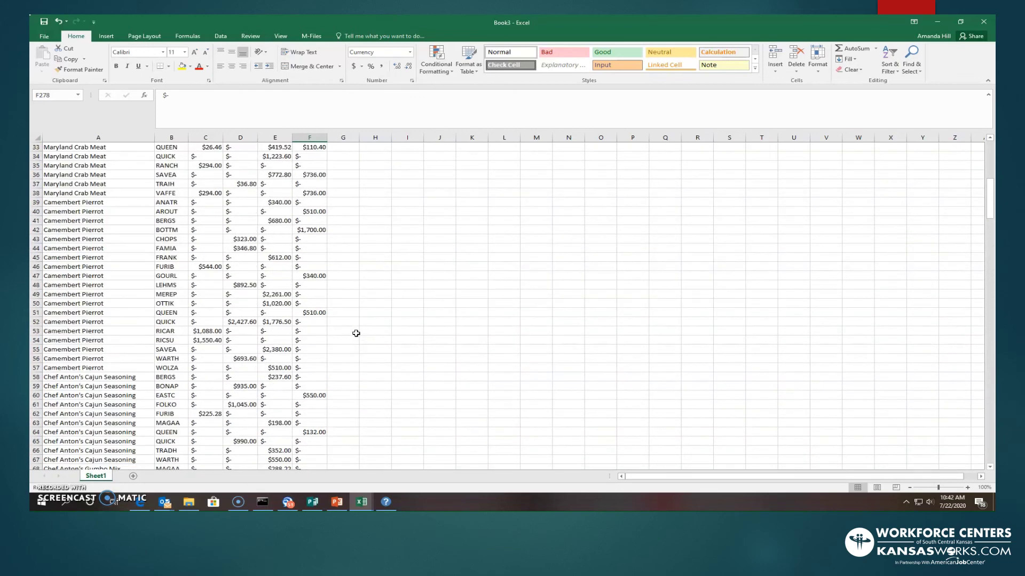
pyautogui.scroll(5, 356, 333)
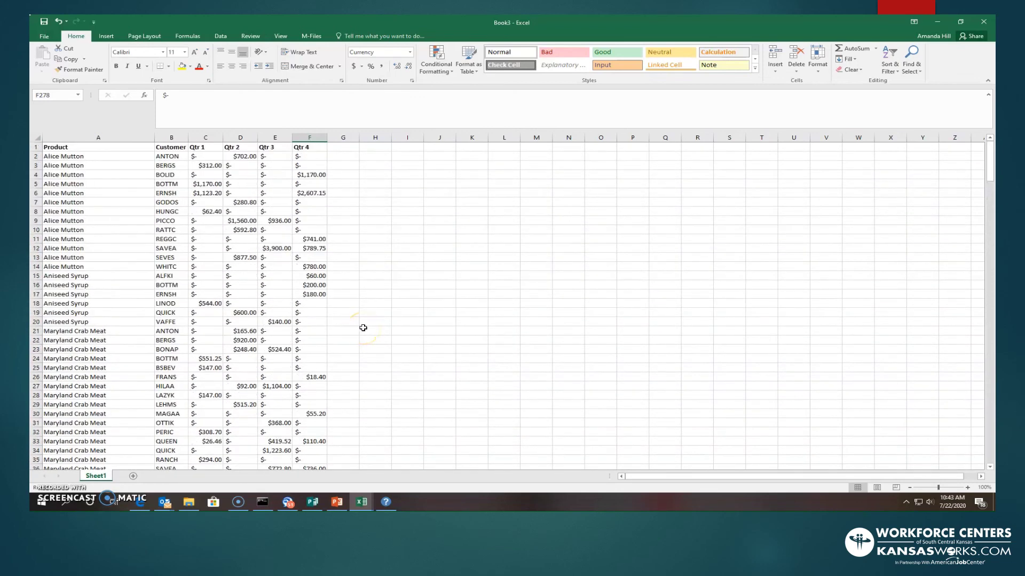